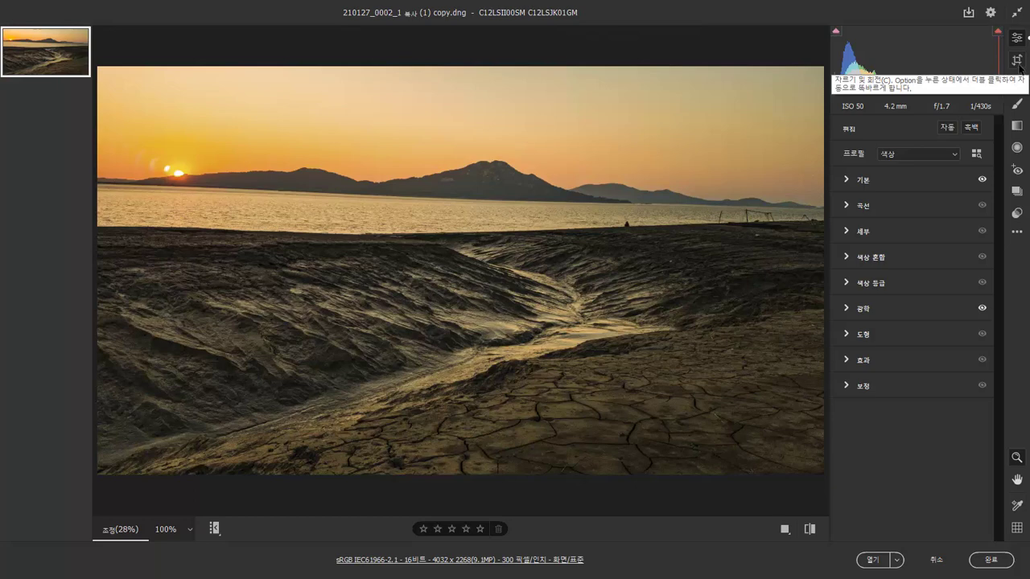
Try a freeform crop of the photo from its upper-left corner with the 사용자 정의 (custom) aspect ratio, and undo it
click(1018, 65)
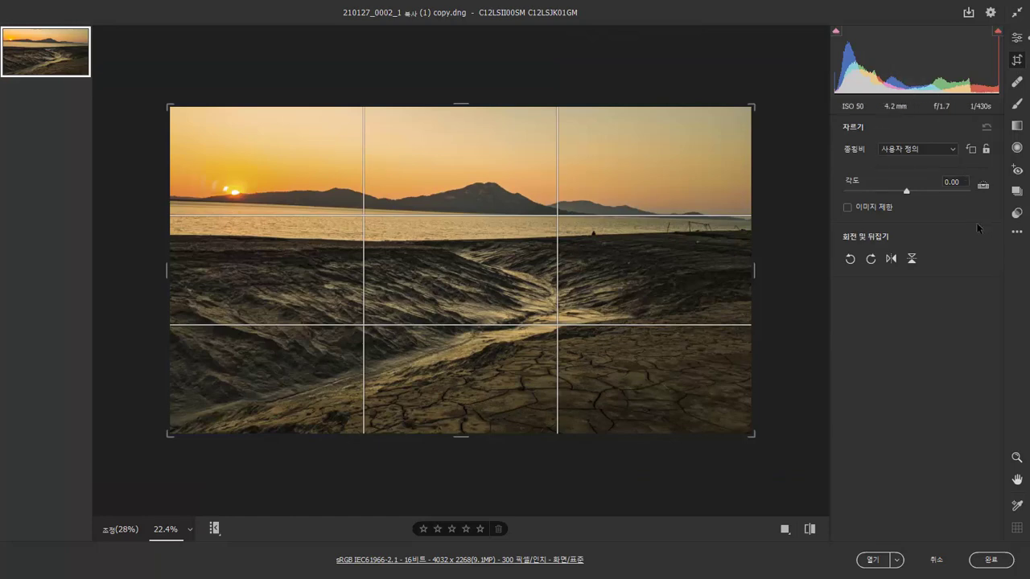
click(947, 151)
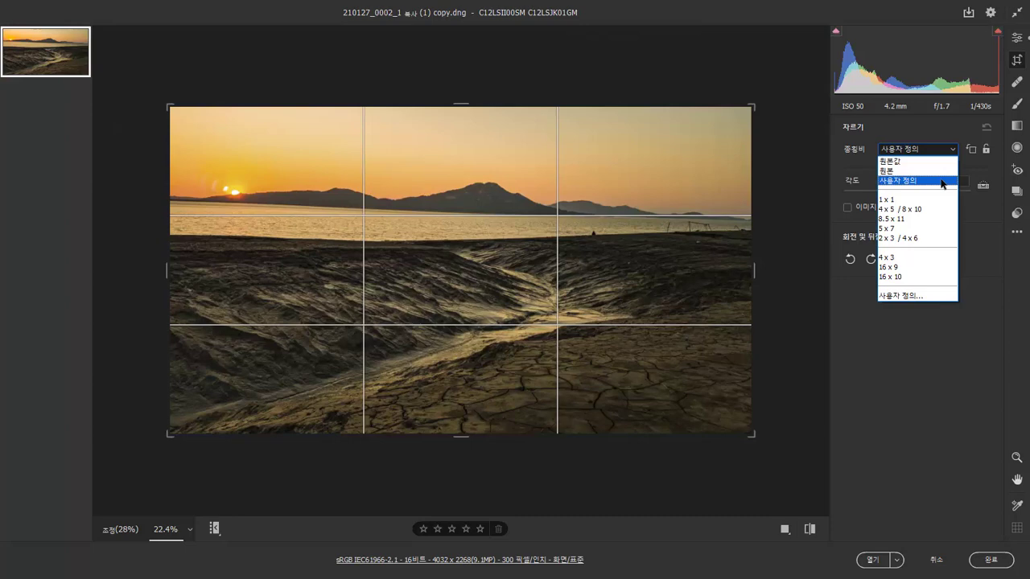
click(941, 184)
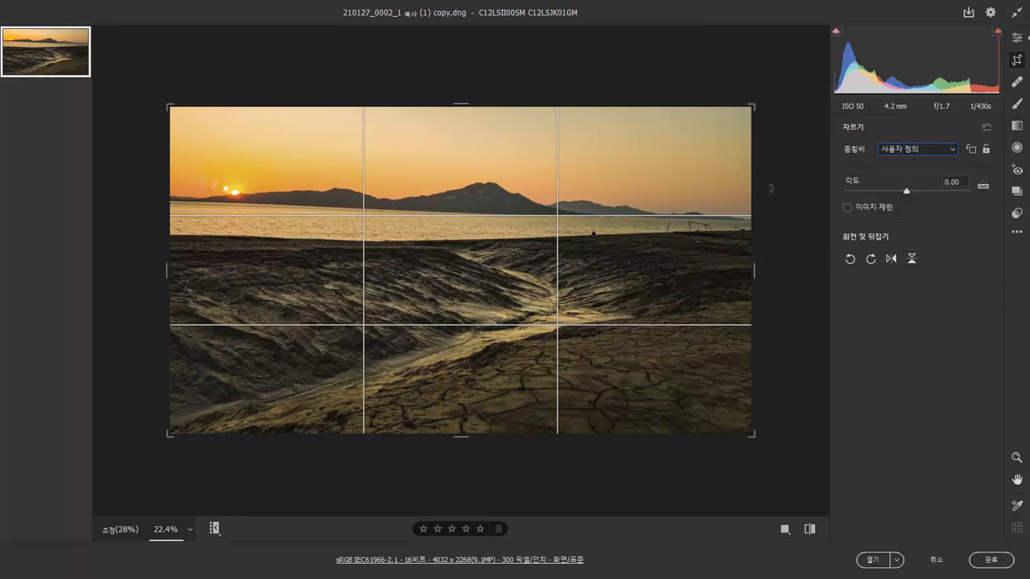
drag(169, 108, 198, 119)
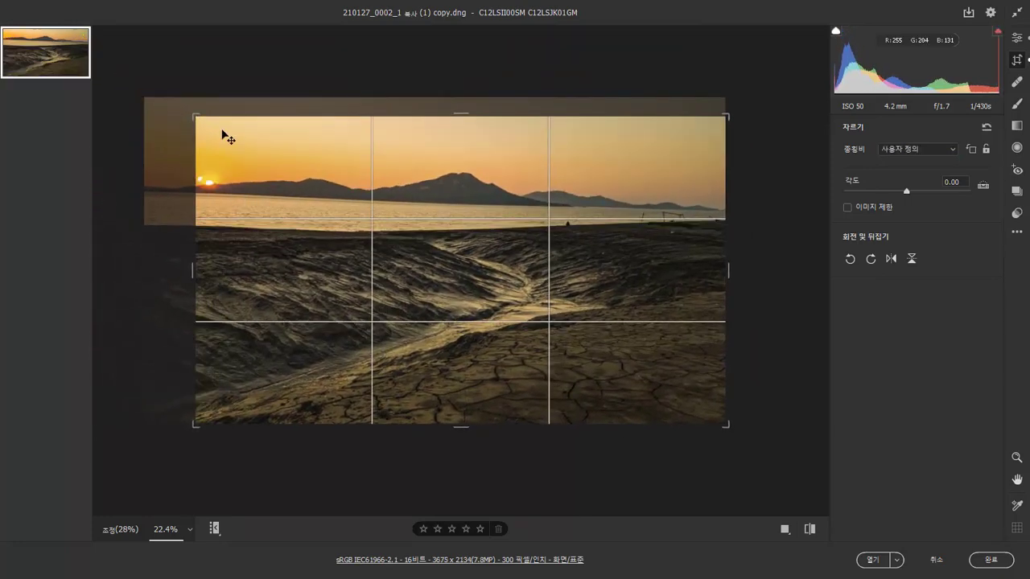
key(ctrl+z)
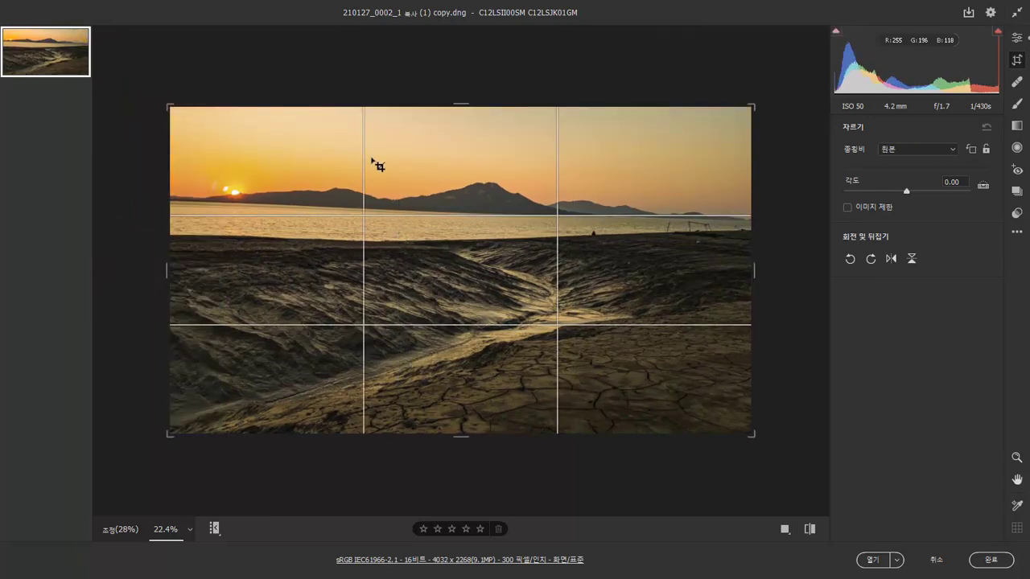
Try a 2 x 3 / 4 x 6 crop of the scene's right part, rotated to -2.00 degrees, and cancel the crop
click(932, 152)
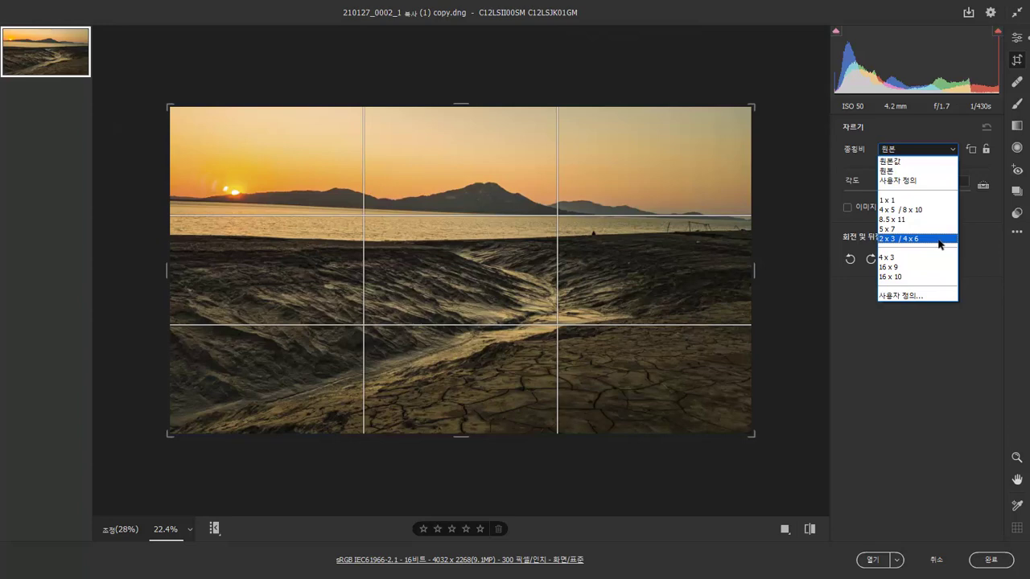
click(917, 161)
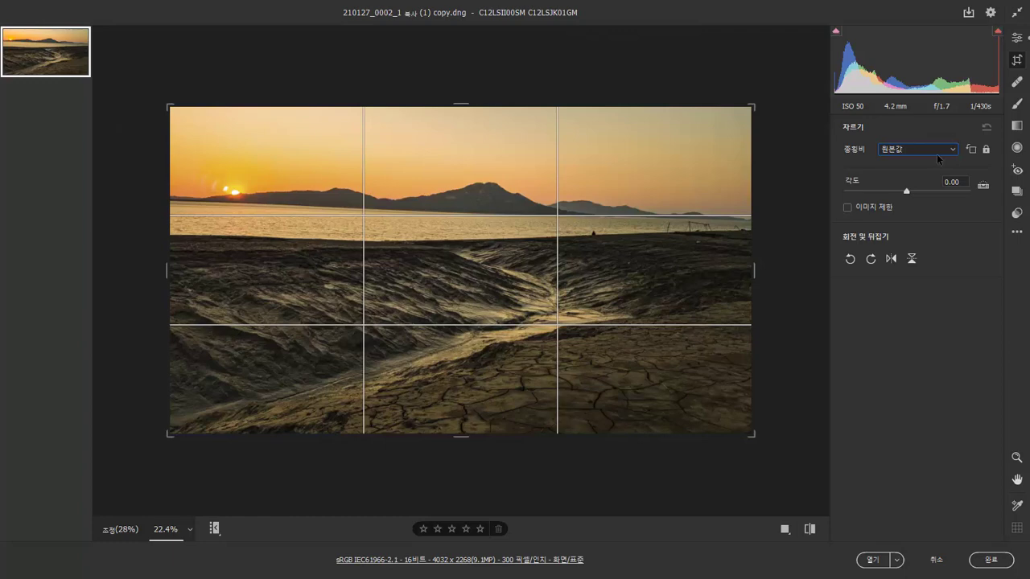
click(938, 158)
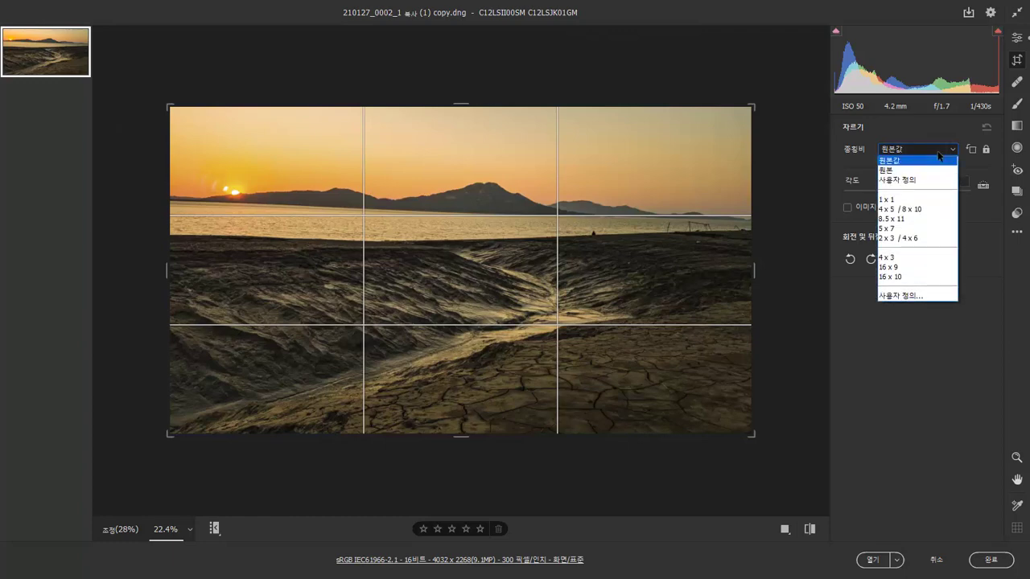
click(938, 238)
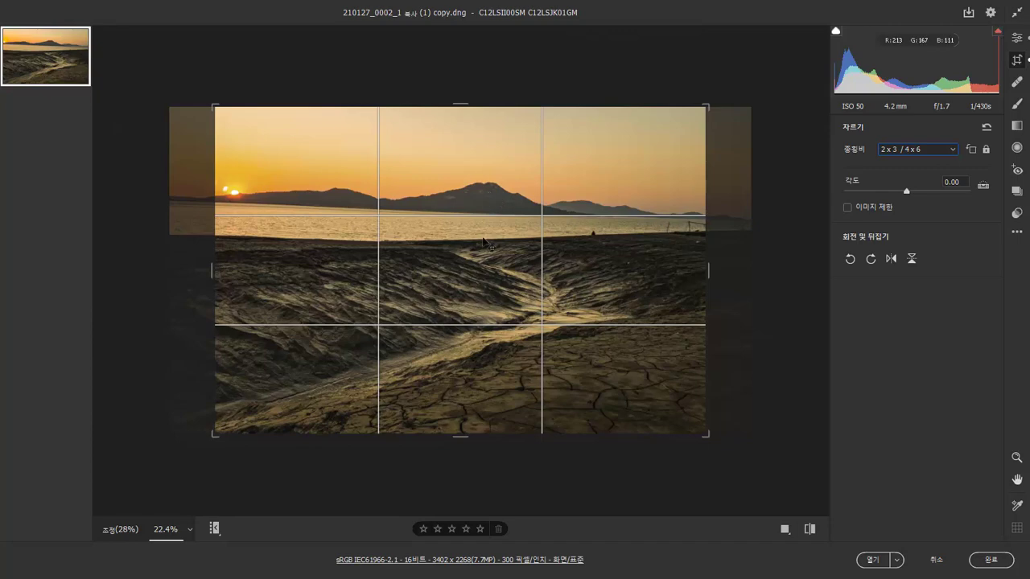
drag(490, 241, 439, 236)
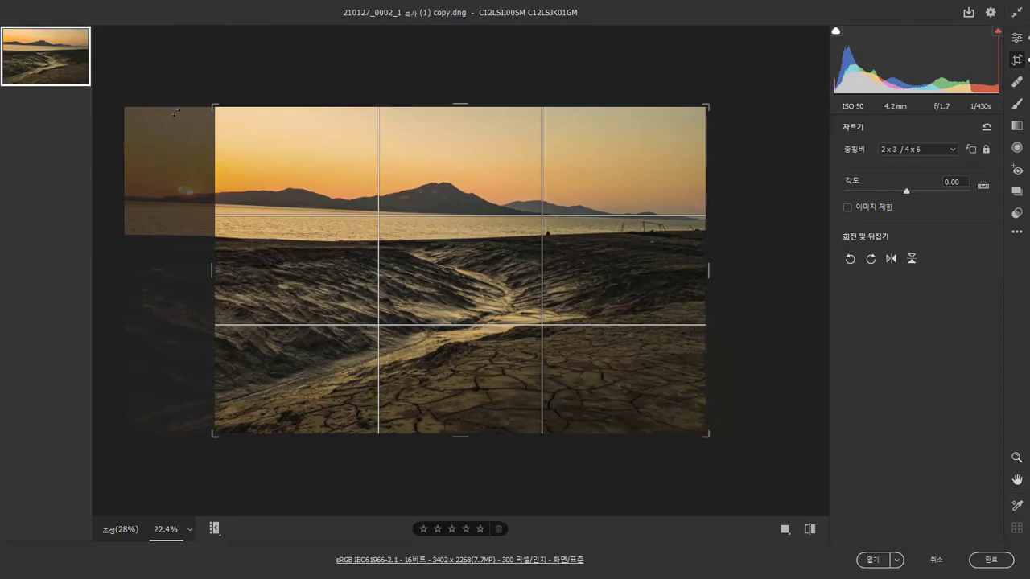
drag(214, 110, 224, 113)
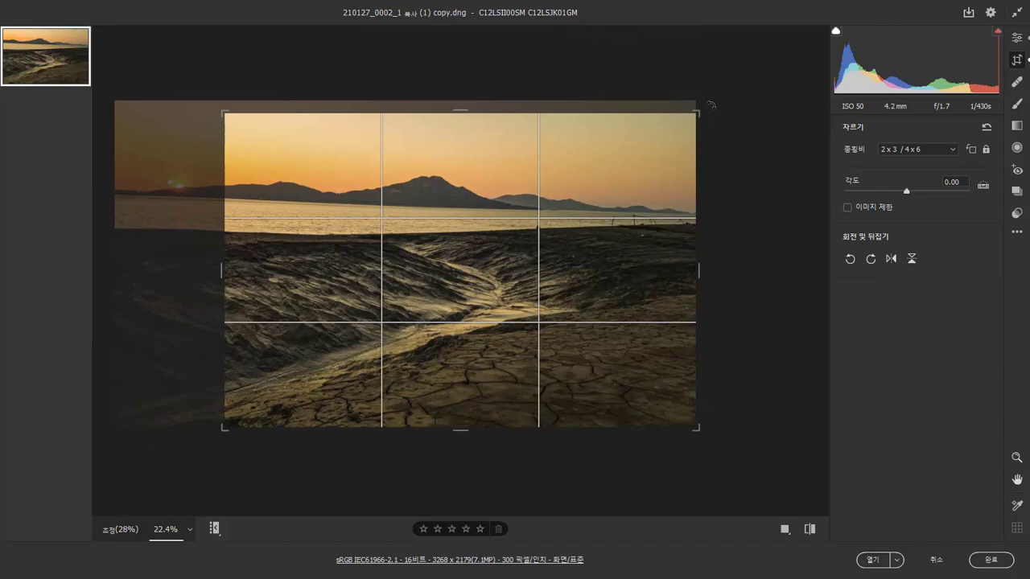
drag(711, 105, 708, 94)
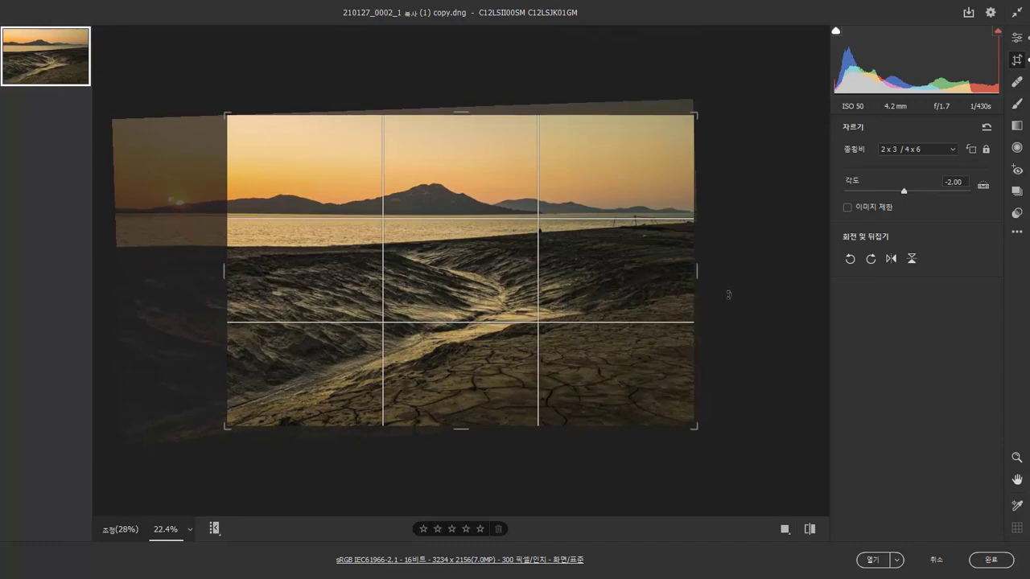
key(Escape)
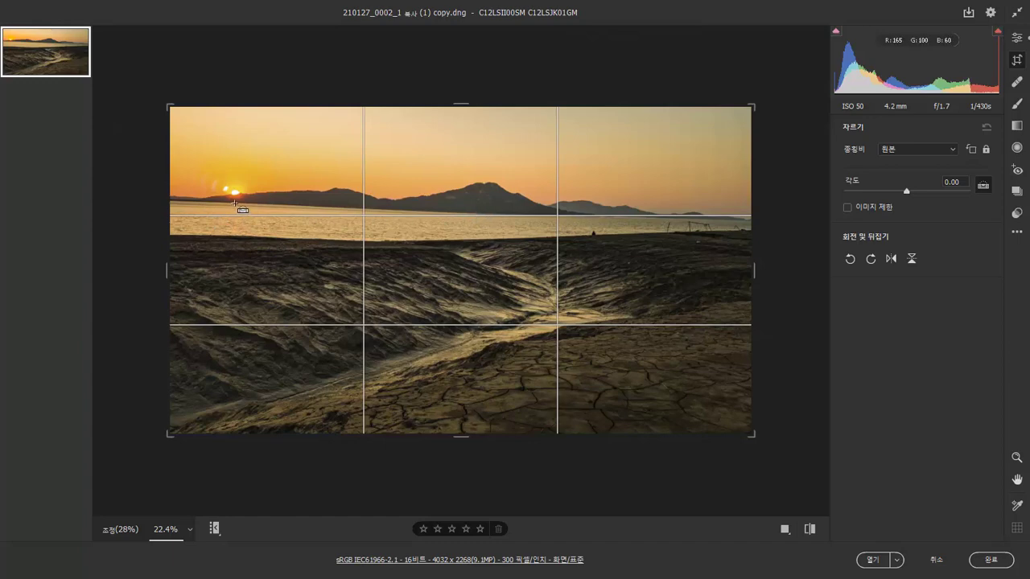
Straighten the photo along the waterline and fine-tune the rotation to -2.29 degrees
drag(235, 203, 626, 217)
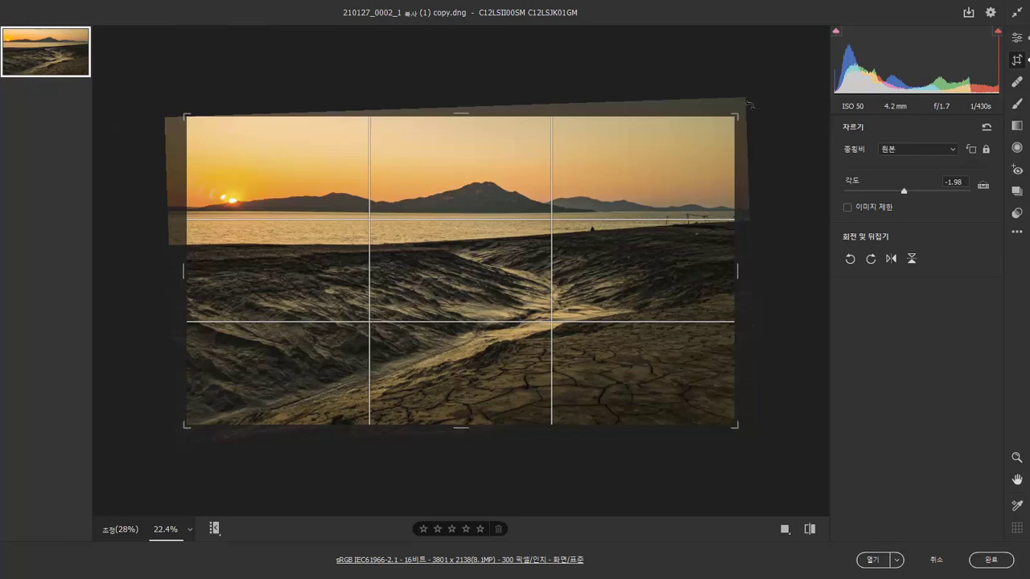
drag(749, 104, 748, 103)
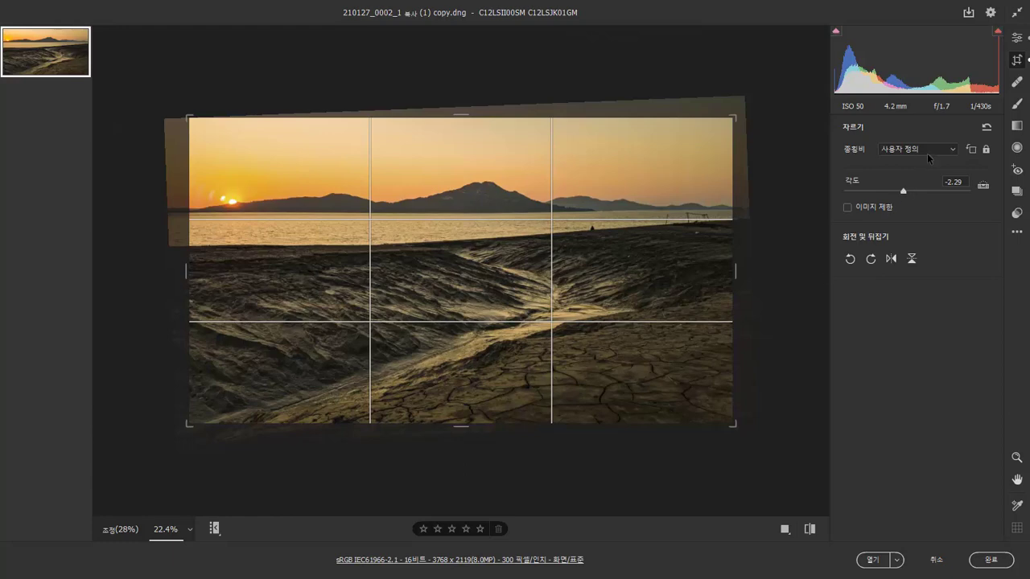
Set the crop's aspect ratio to 2 x 3 / 4 x 6 and frame the scene's right part at about 3152 x 2101 pixels
right_click(455, 185)
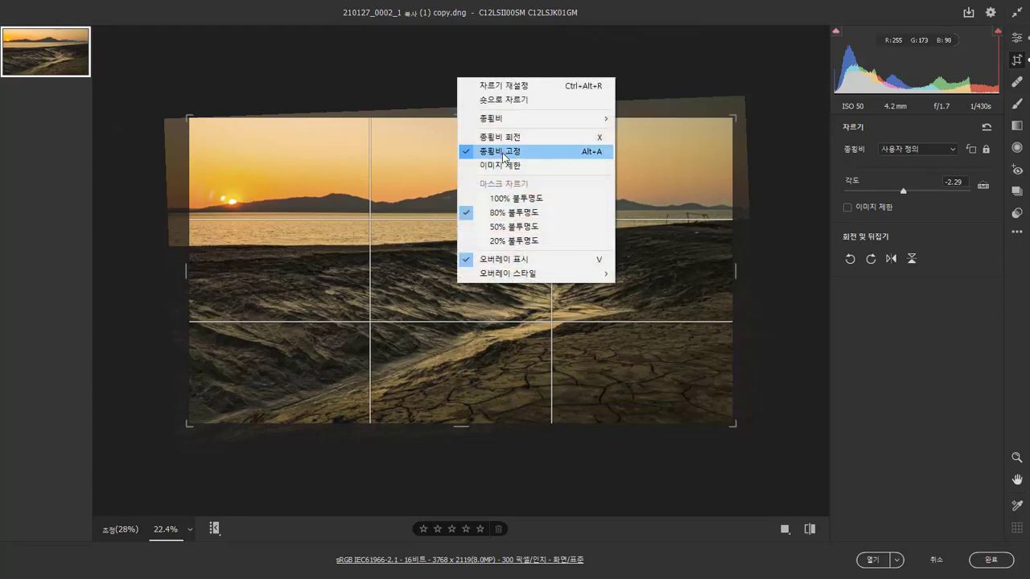
mouse_move(515, 119)
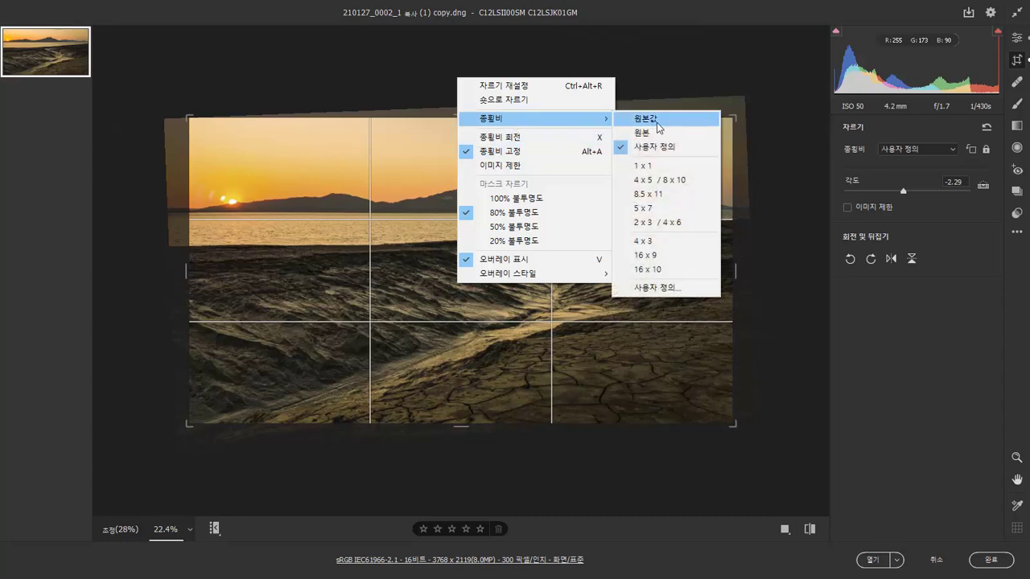
click(670, 225)
drag(609, 300, 546, 292)
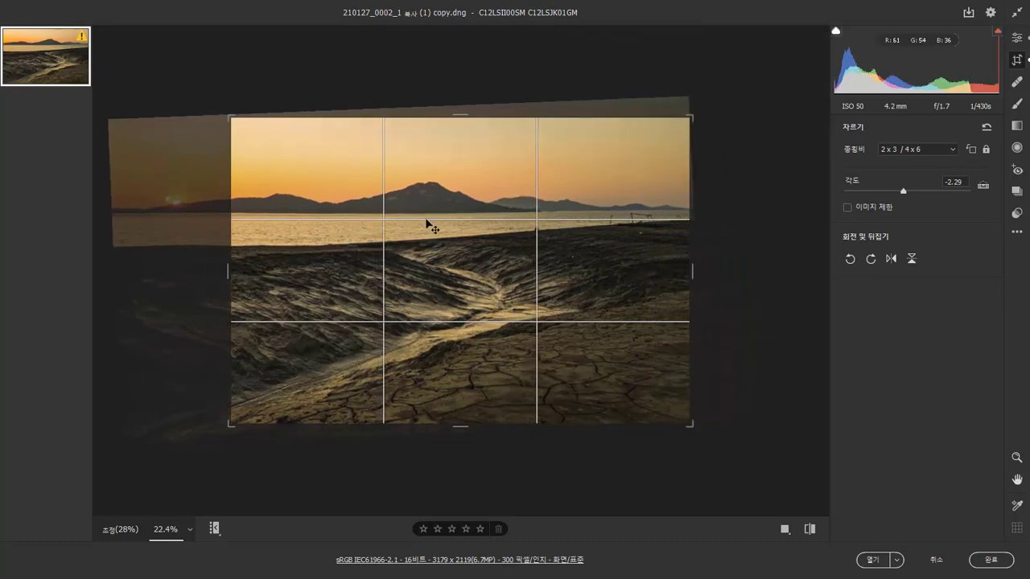
drag(226, 113, 233, 117)
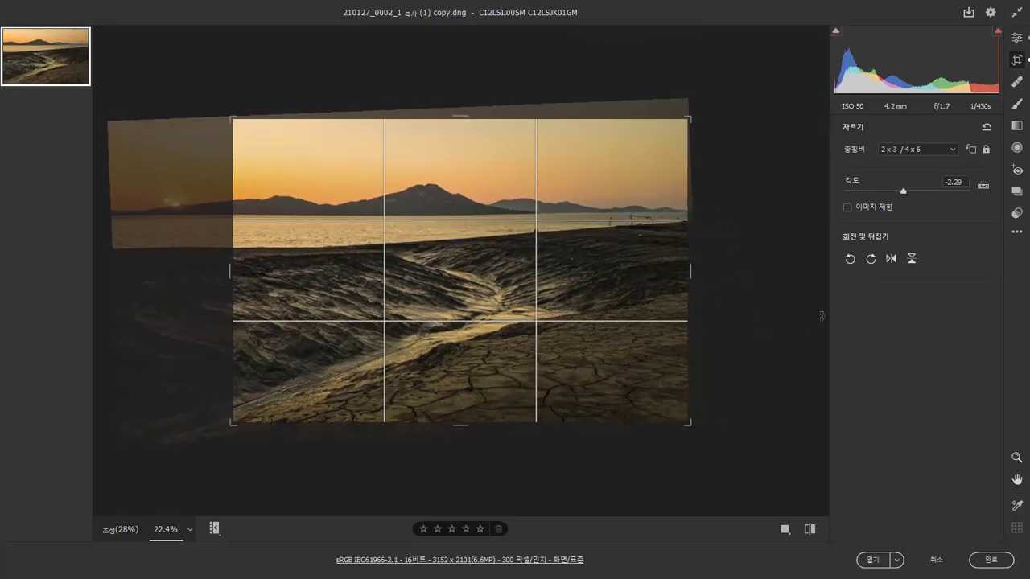
Apply the crop with 이미지 제한 (constrain to image) enabled, and expand the 도형 (Geometry) settings
click(847, 211)
key(Return)
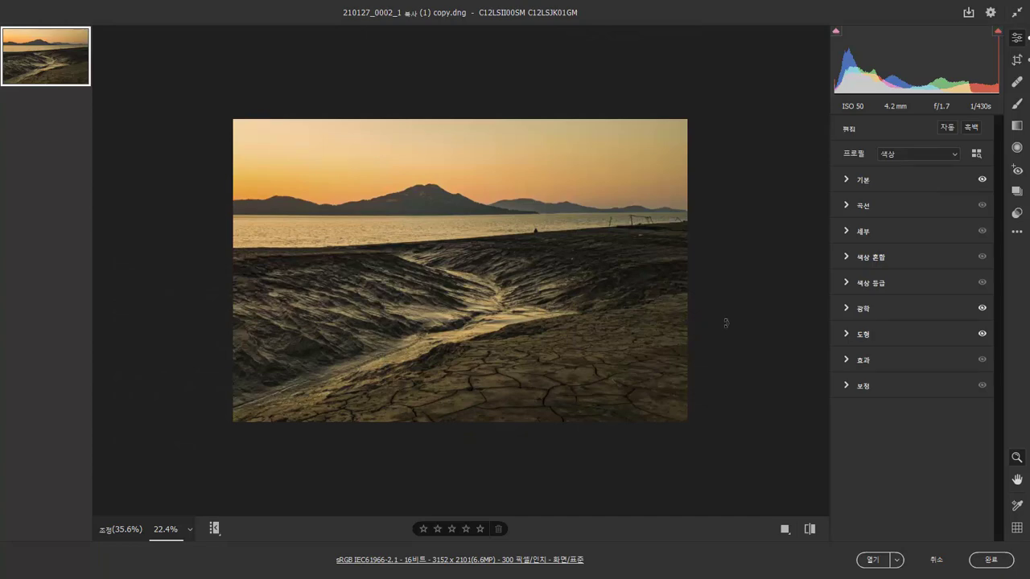
click(1017, 61)
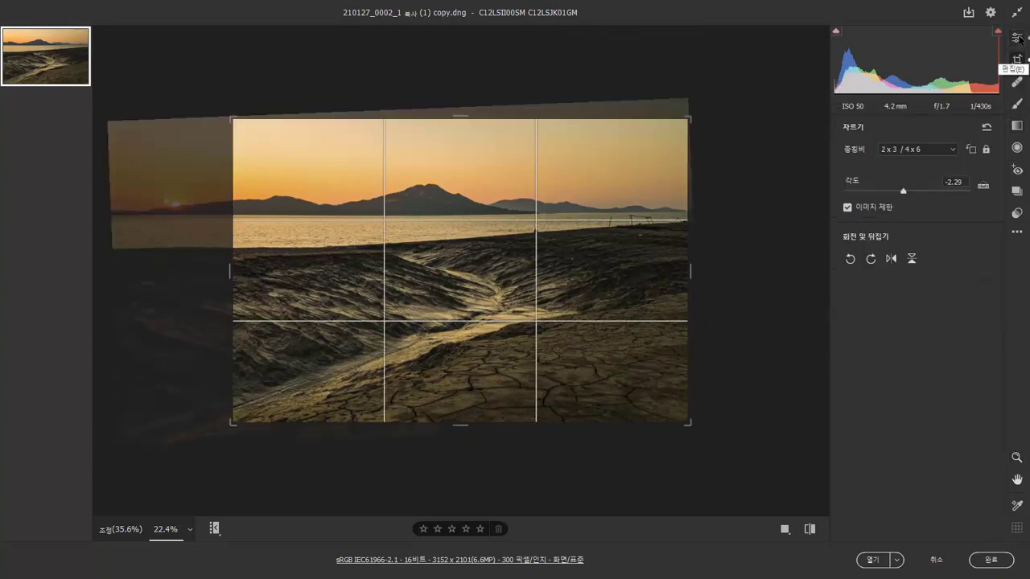
click(1018, 38)
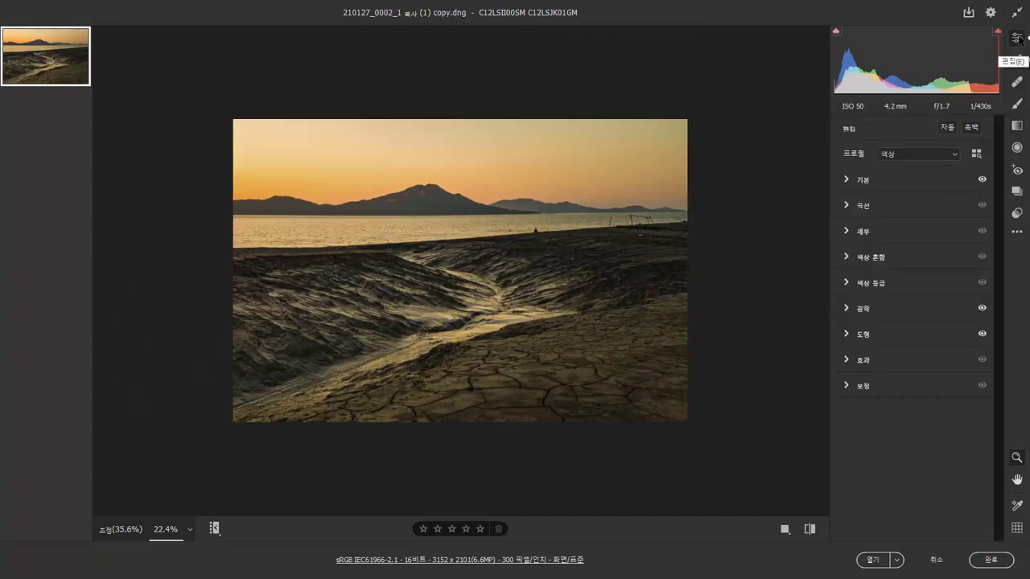
click(845, 334)
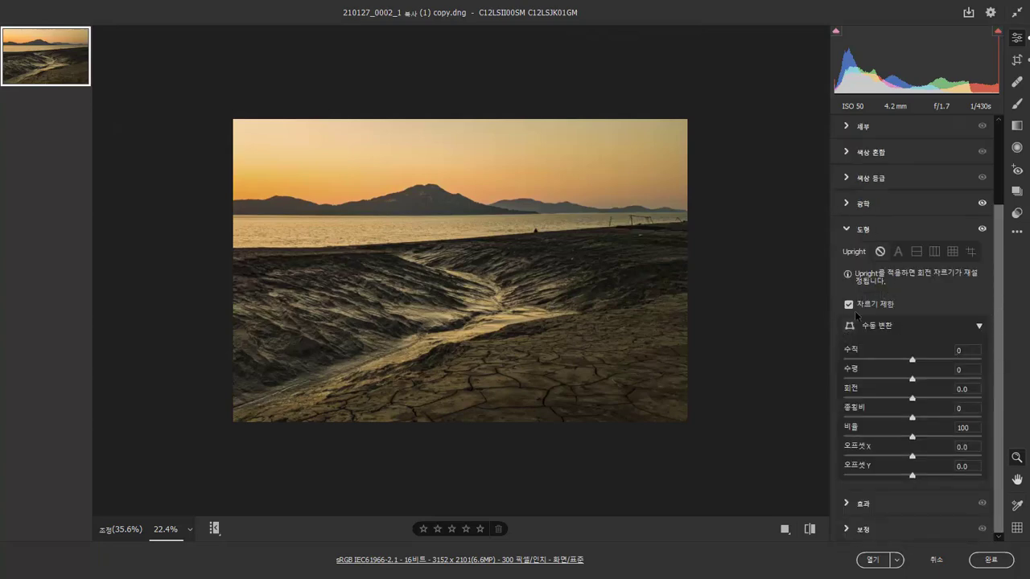
Turn off the crop's image constraint, re-enable it through 자르기 제한 in the Geometry settings, and check it in the Crop tool
click(1017, 59)
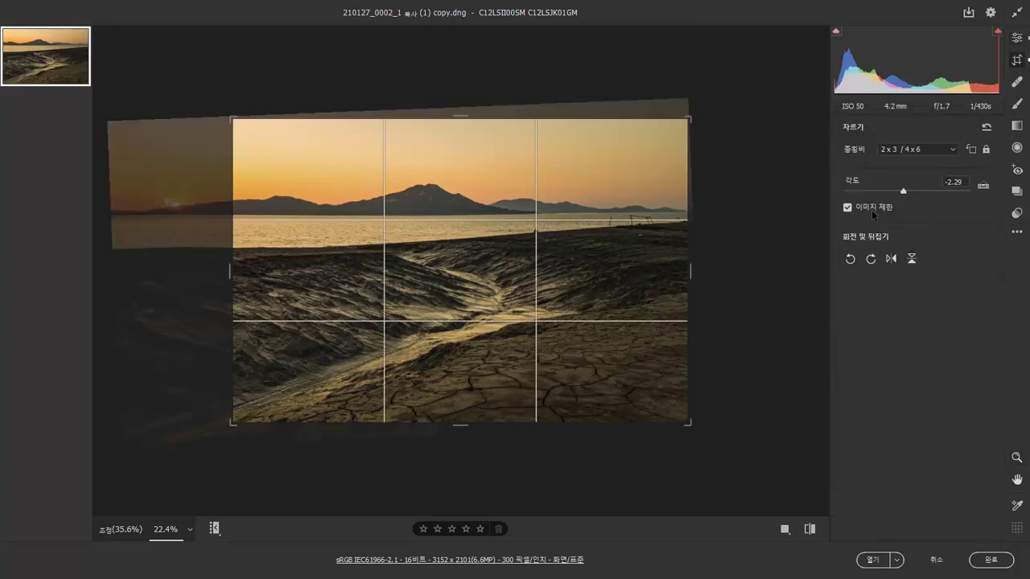
click(1017, 37)
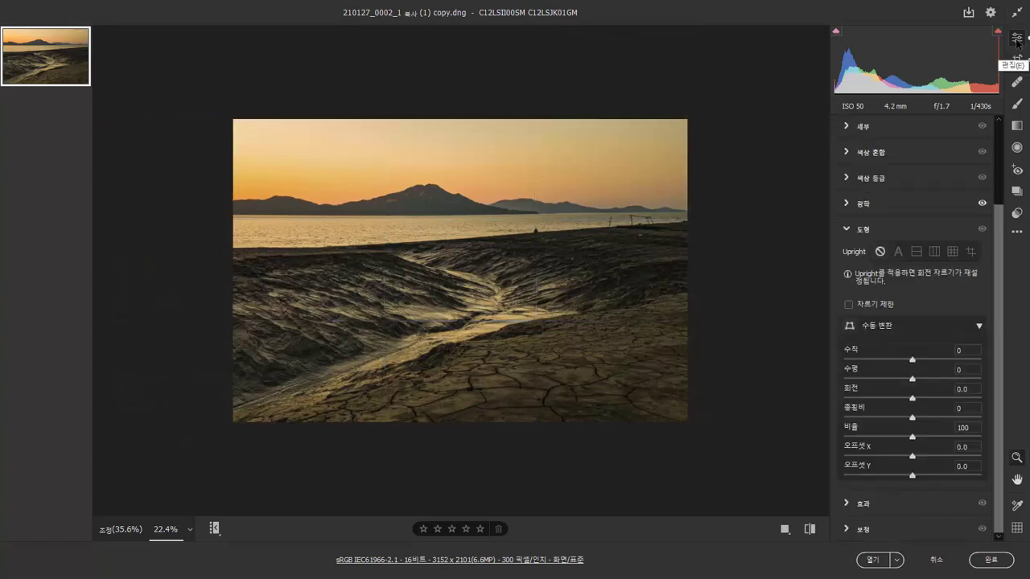
click(848, 304)
click(1017, 59)
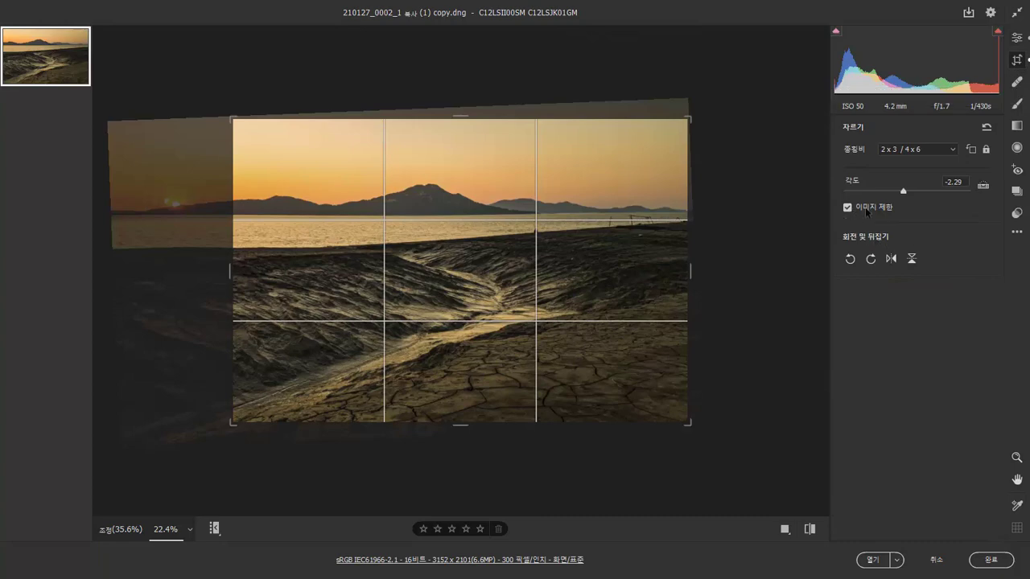
key(Return)
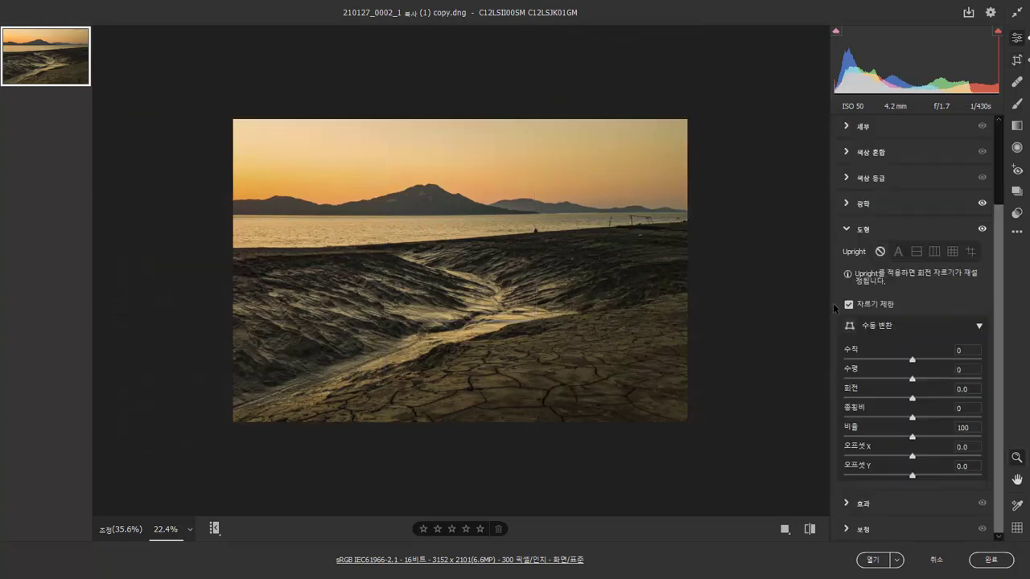
Set the 수직 (vertical) transform to -65 with 자르기 제한 off, and turn the constraint on to exclude the empty corner
click(865, 308)
drag(911, 360, 867, 360)
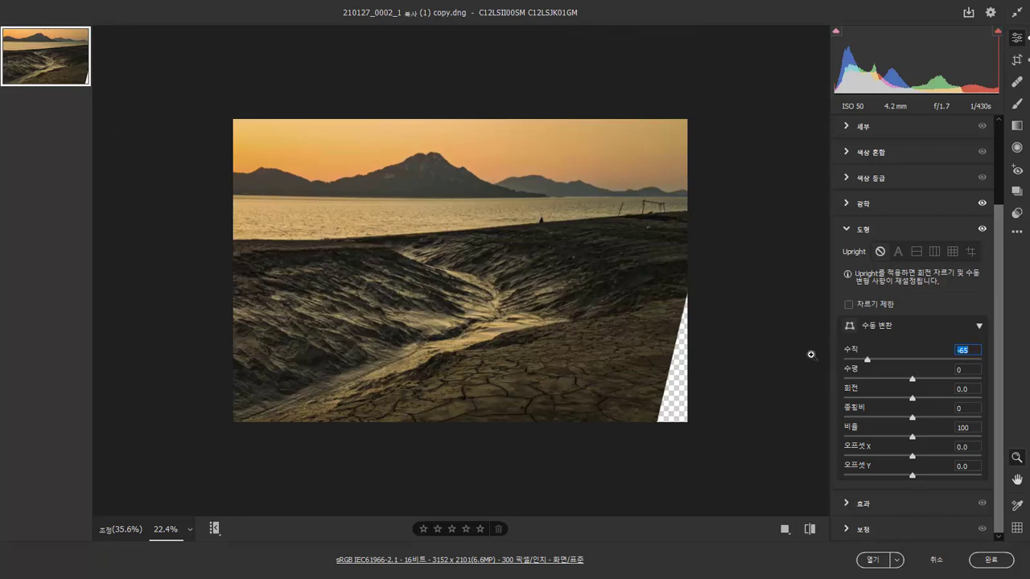
click(849, 305)
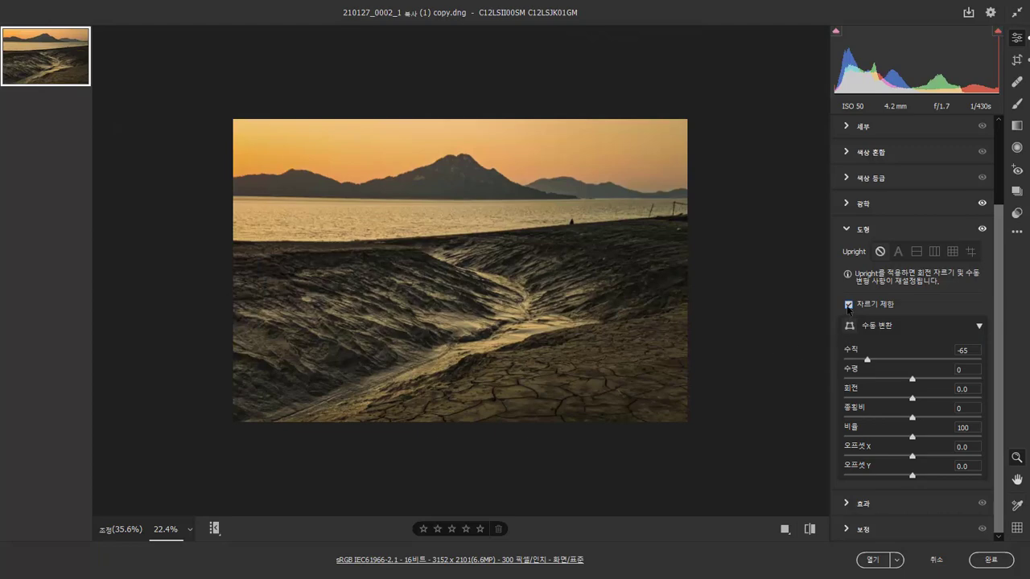
Inspect the constrained crop frame, then reset the 수직 (vertical) transform to 0 and turn off 자르기 제한
key(c)
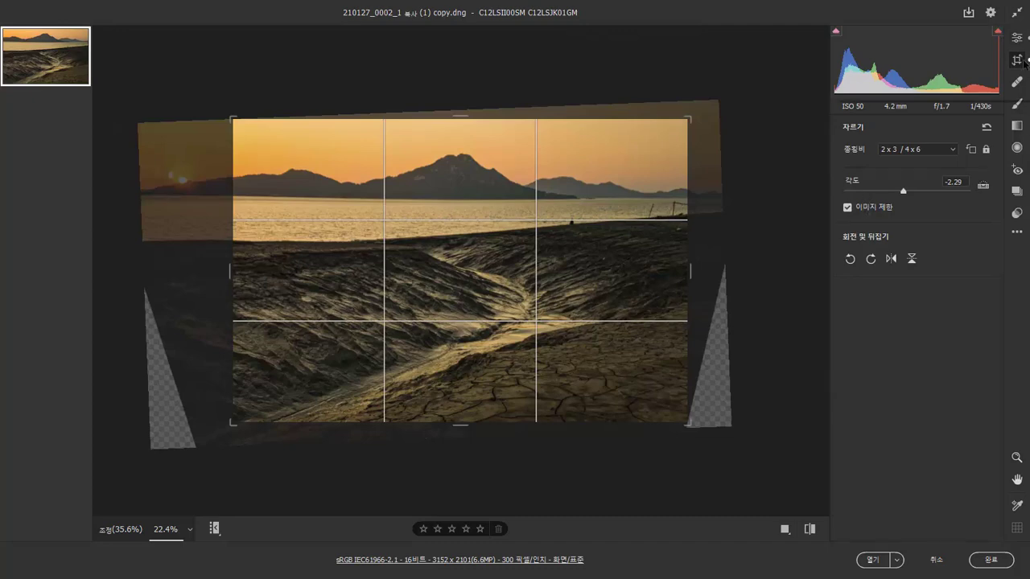
click(1017, 40)
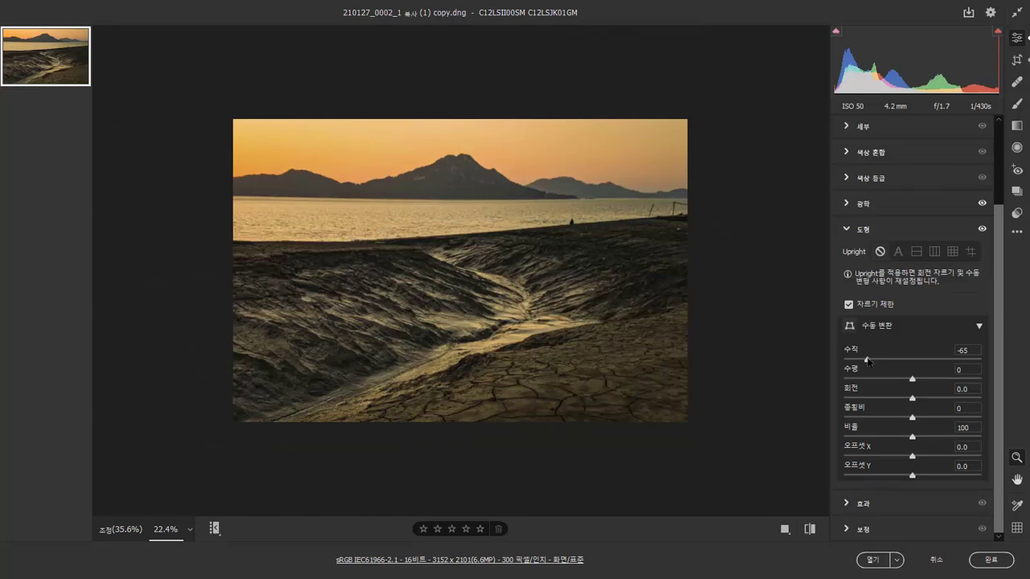
double_click(867, 360)
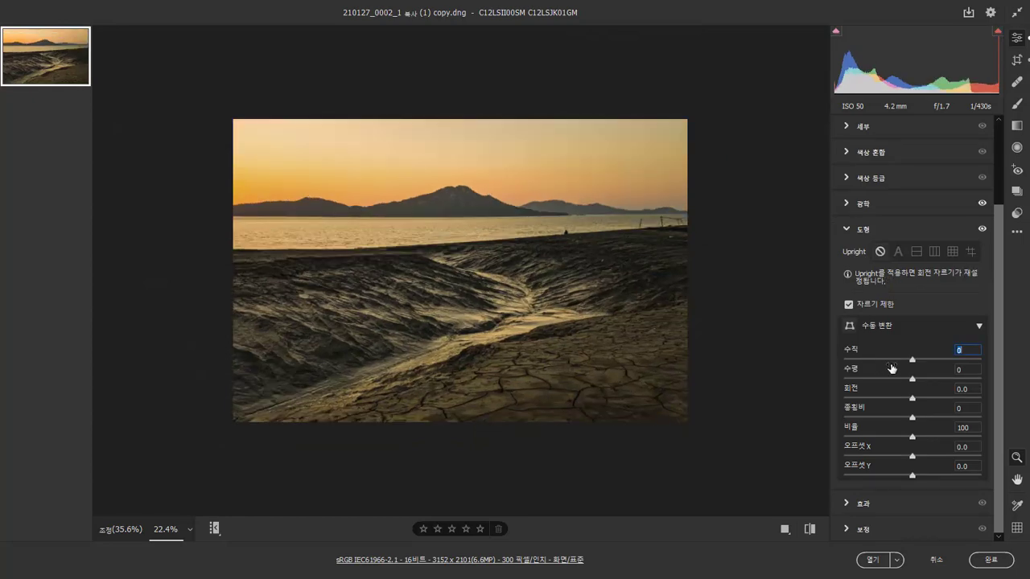
click(863, 311)
Review and apply the crop, then finish the Camera Raw edit and return to Bridge
click(1017, 60)
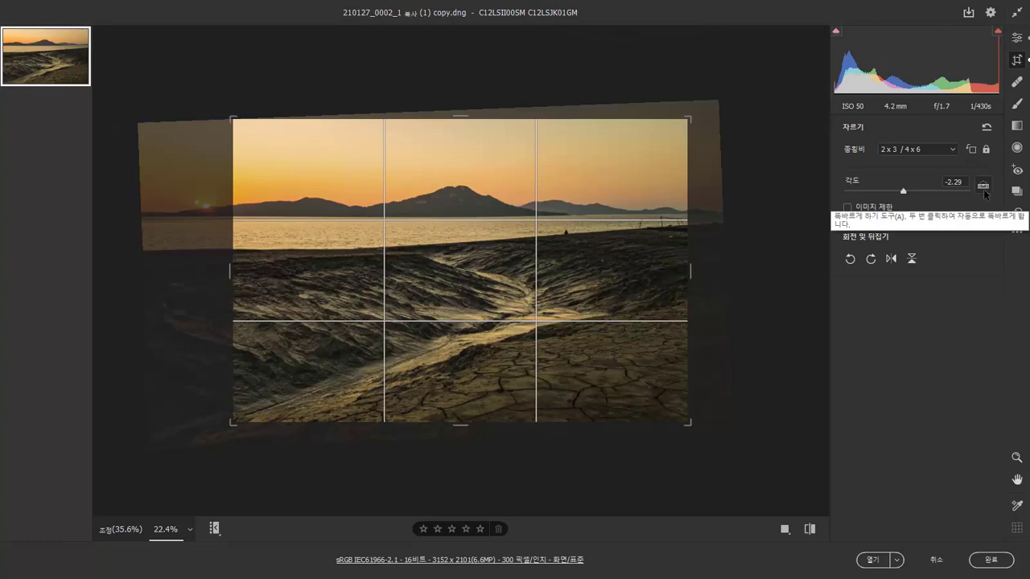
key(Return)
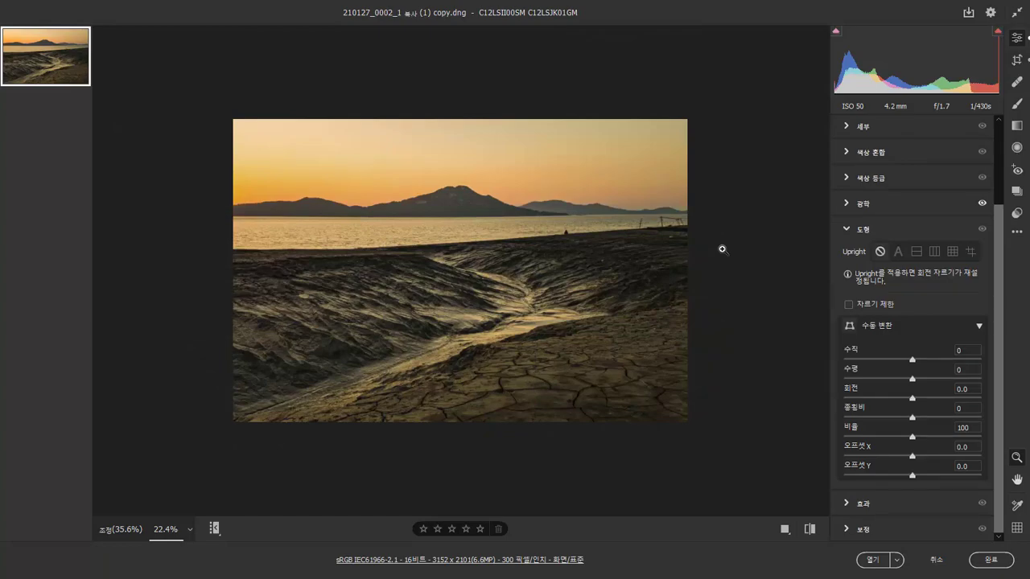
click(990, 559)
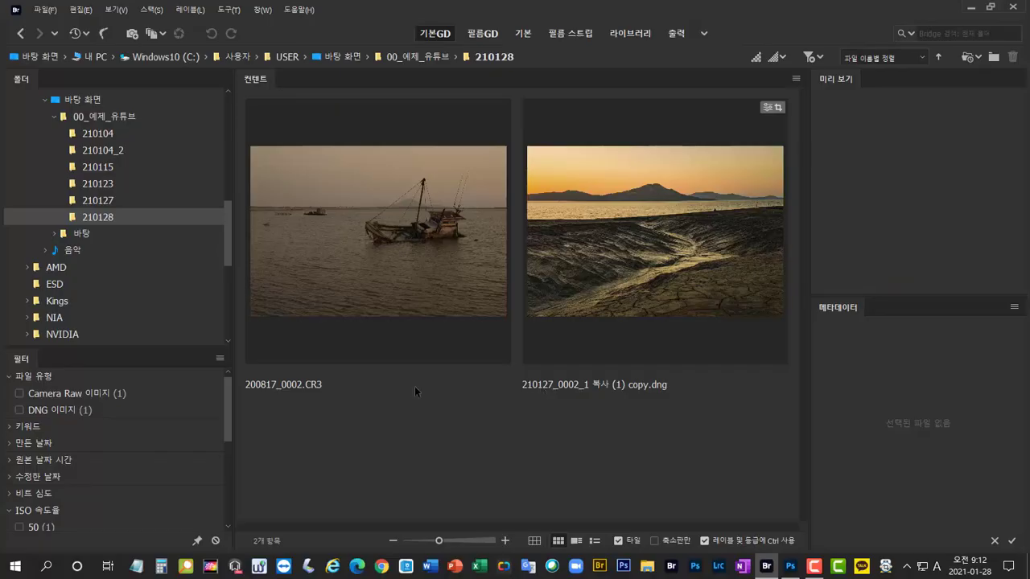
Open 200817_0002.CR3 in Camera Raw and straighten the boat photo along the horizon with the crop's Straighten tool
right_click(409, 241)
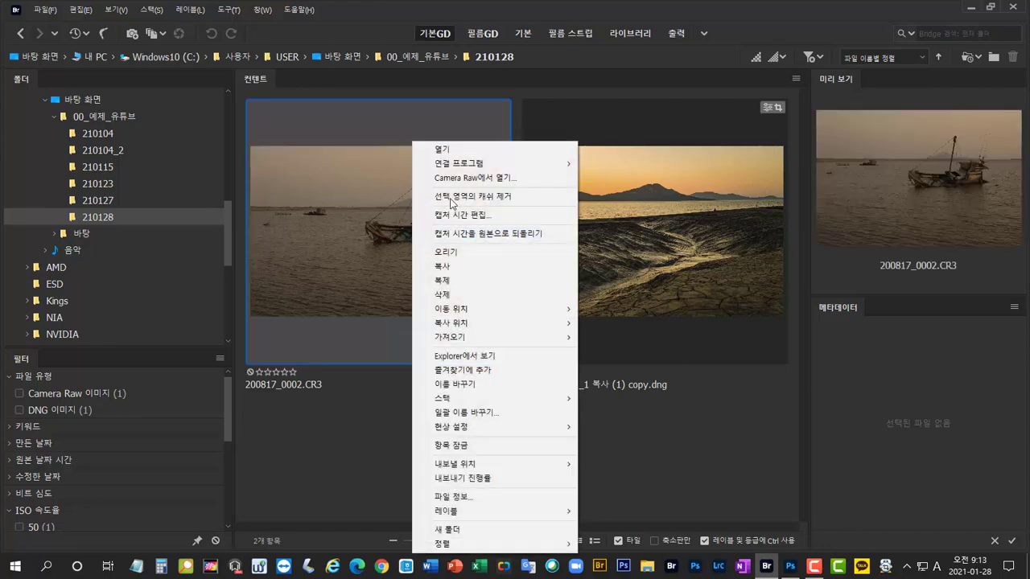
click(526, 182)
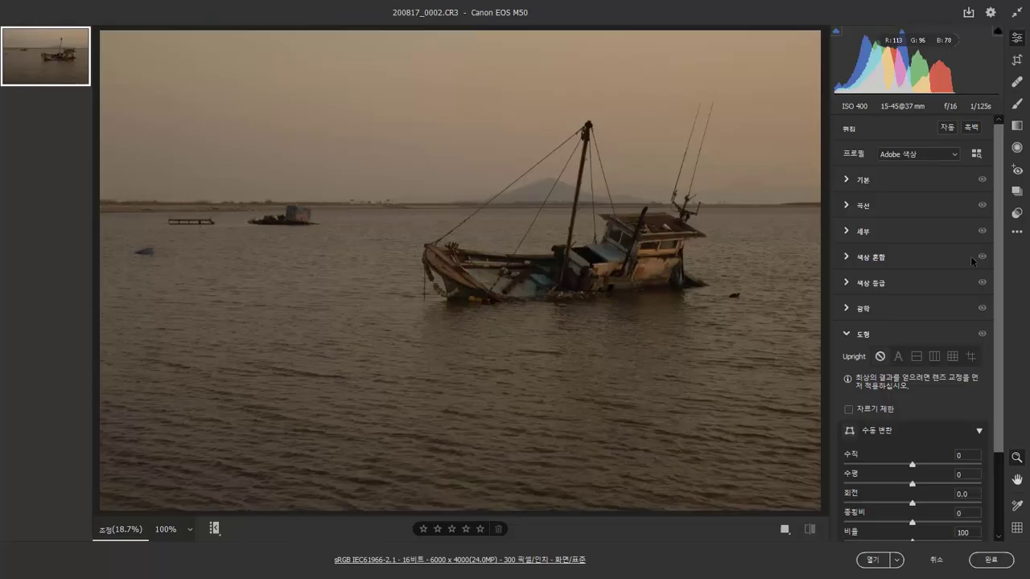
click(1018, 61)
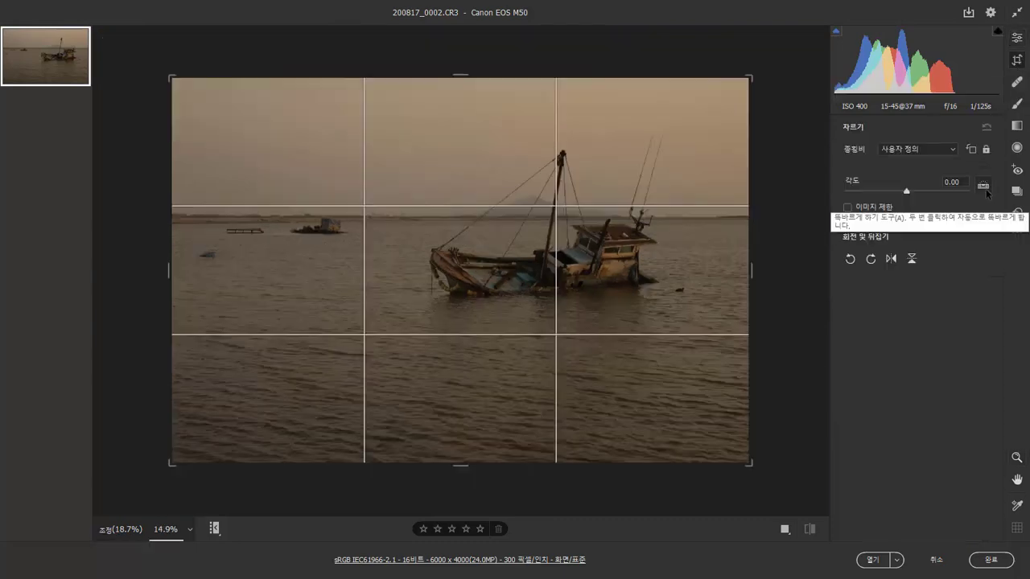
click(984, 188)
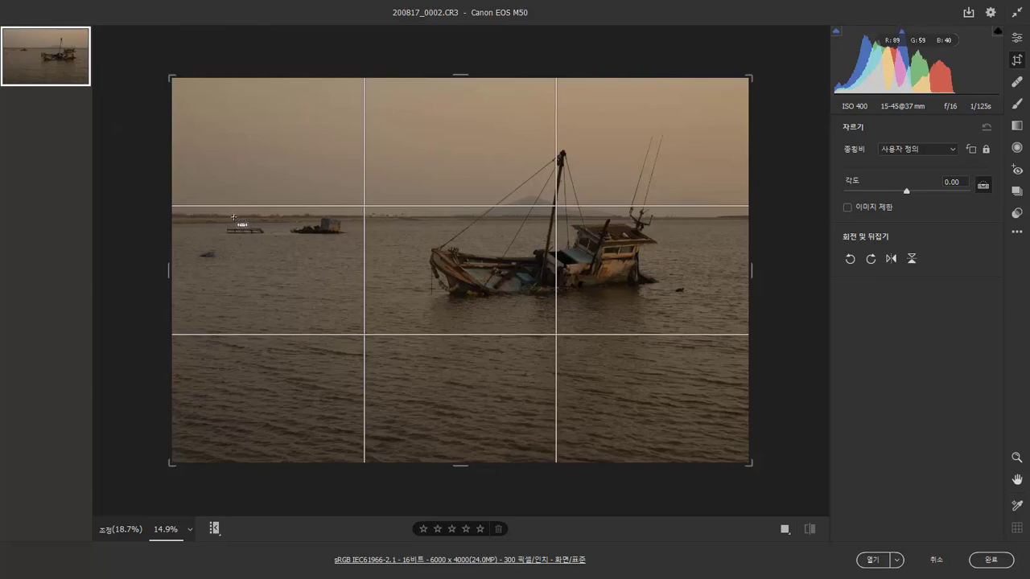
drag(234, 217, 724, 222)
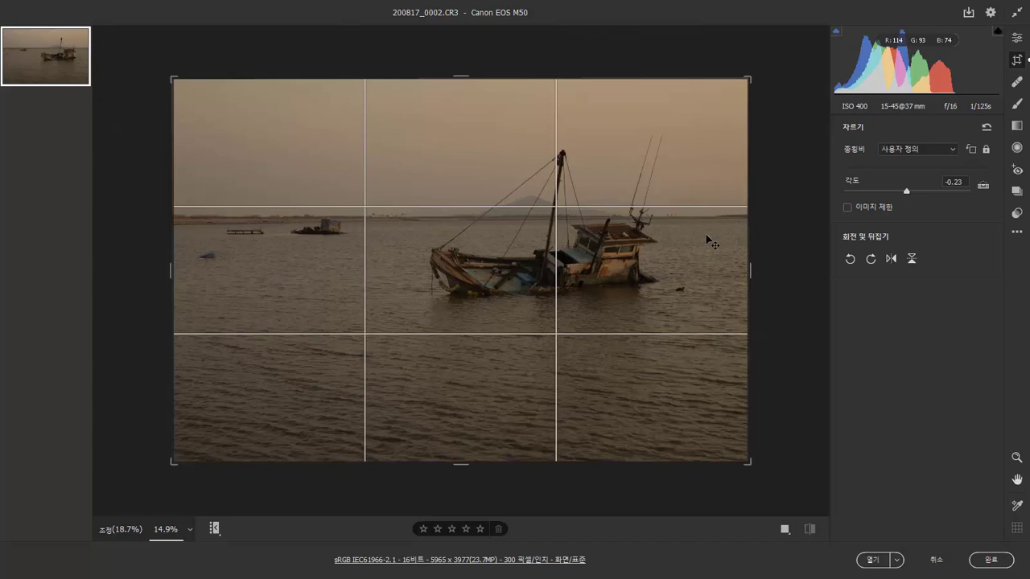
Set the crop ratio to 4 x 5 / 8 x 10, reframe the photo with the boat nearer the center, and apply the crop
right_click(488, 159)
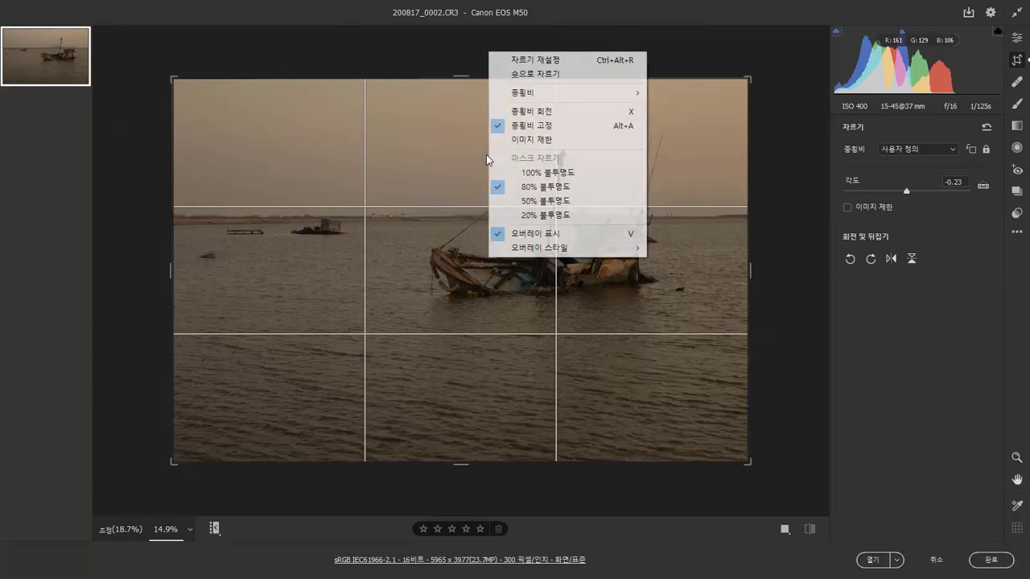
mouse_move(523, 98)
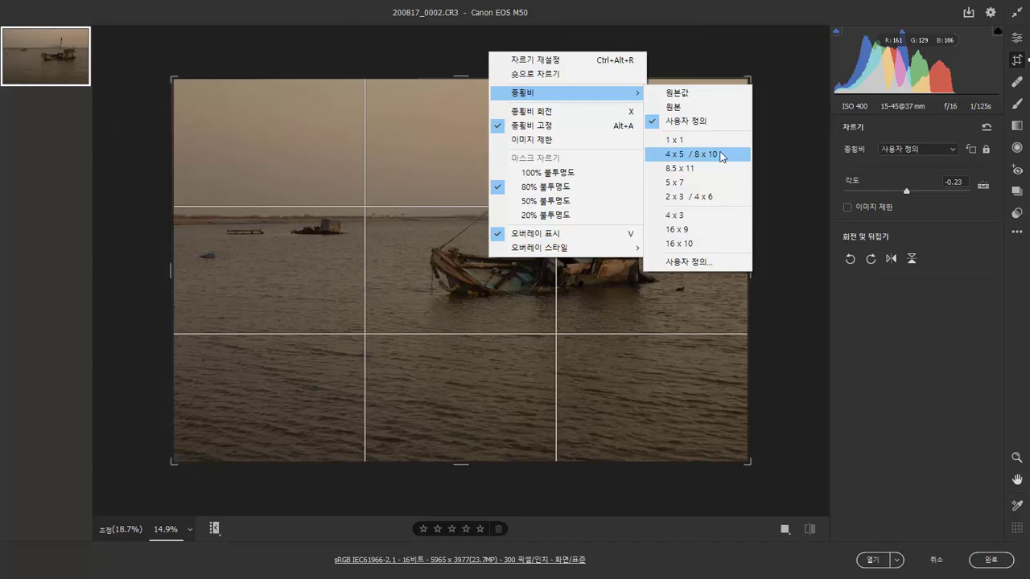
click(722, 157)
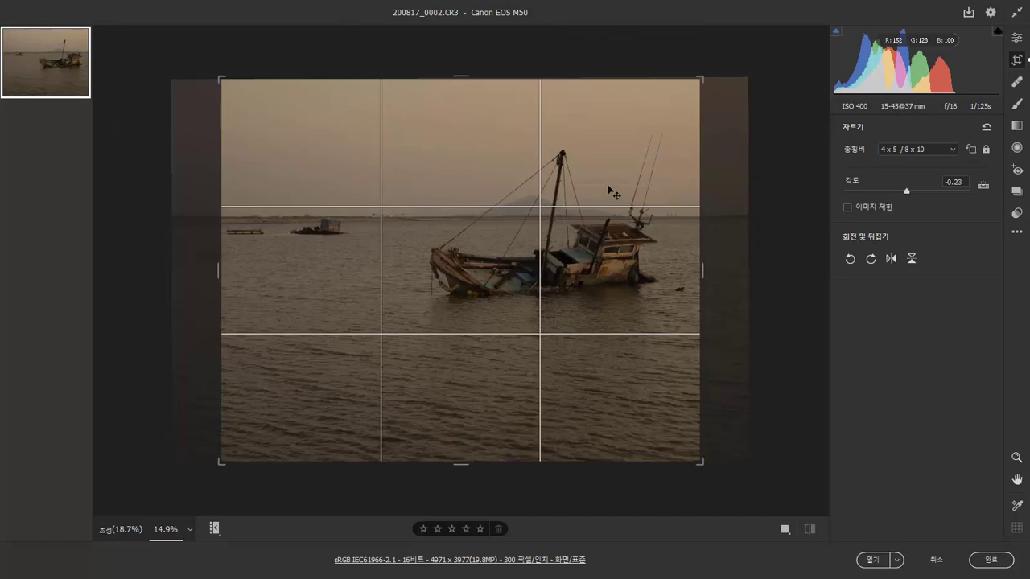
drag(609, 184, 557, 197)
key(Return)
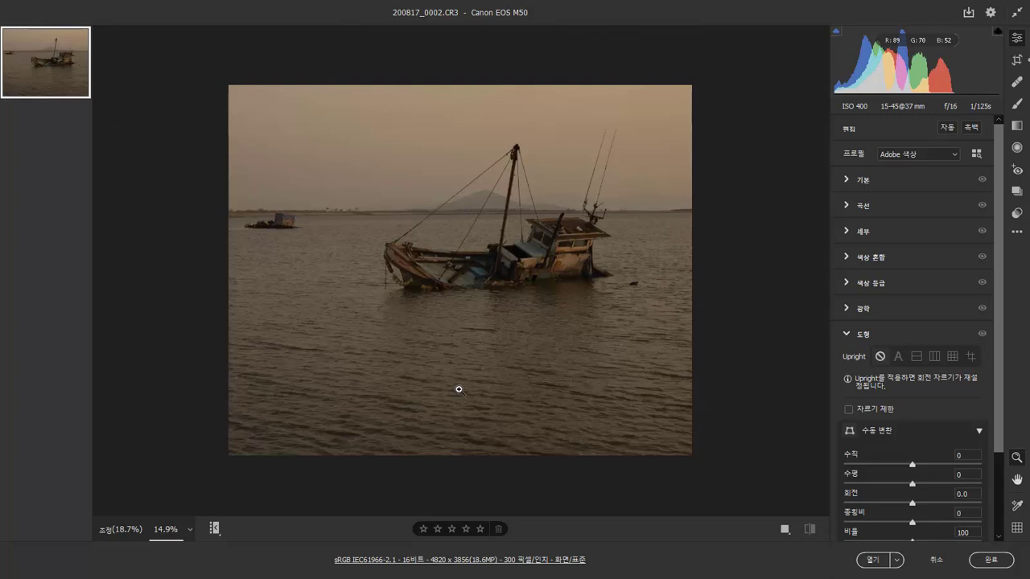
Reopen the boat photo's applied crop for editing
key(c)
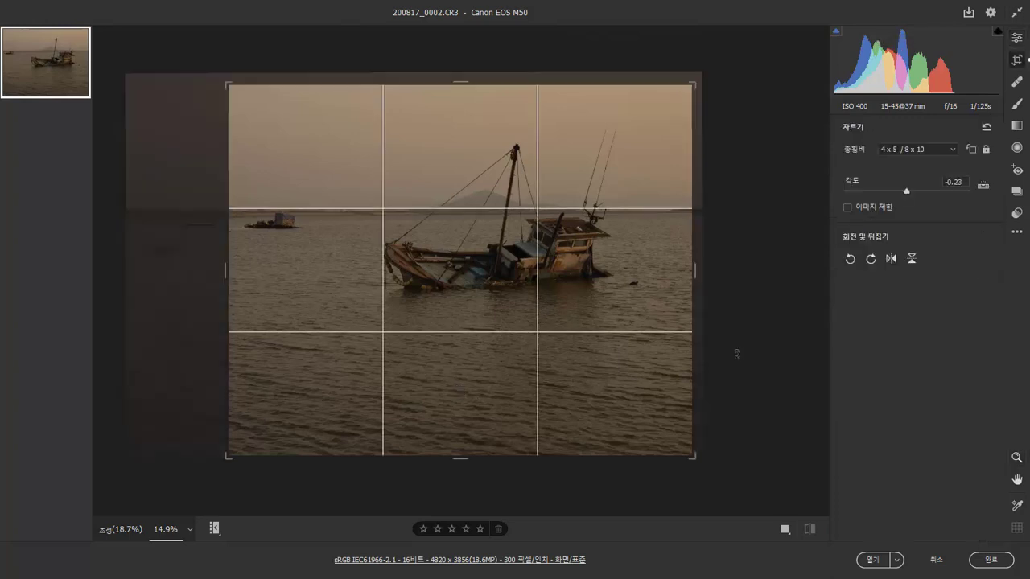